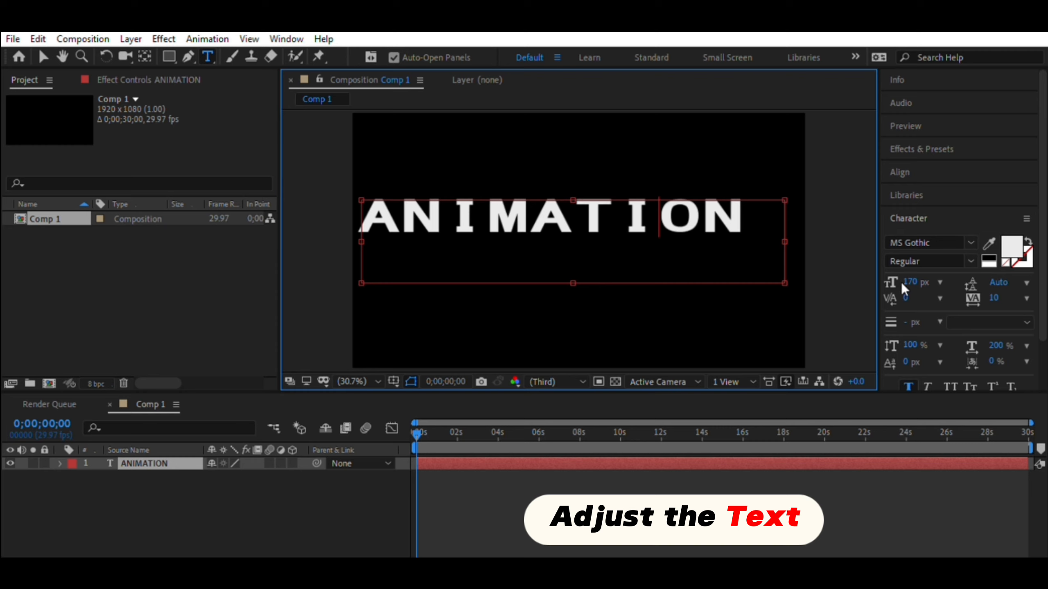
Step: Tighten the kerning around both I letters in the ANIMATION text, using -134 between the T and the second I
drag(908, 291, 814, 294)
click(636, 211)
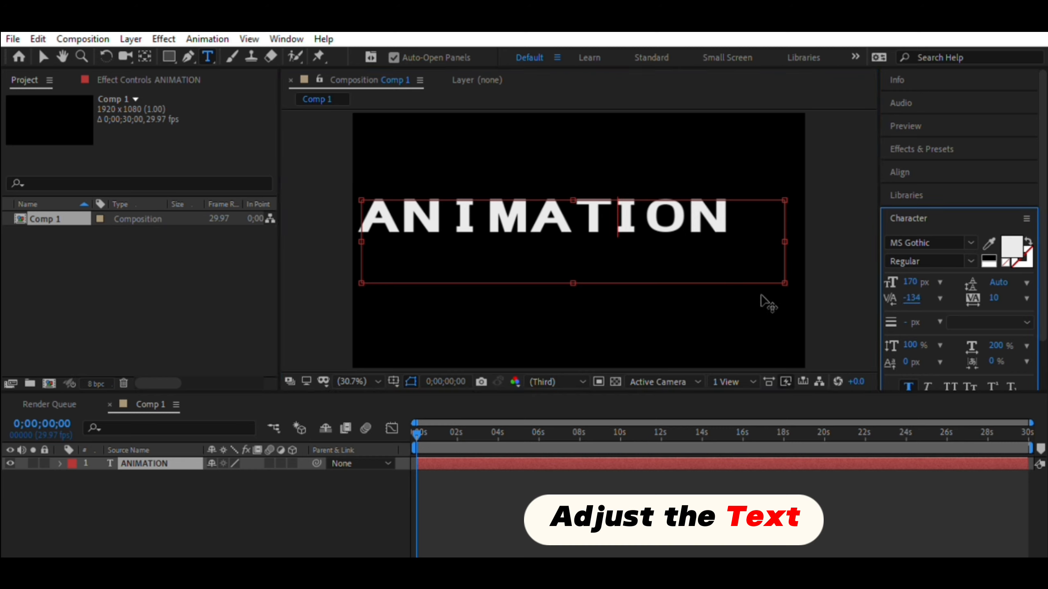
click(482, 215)
mouse_move(906, 298)
mouse_down()
mouse_move(878, 296)
mouse_move(903, 291)
mouse_move(887, 291)
mouse_up()
click(459, 212)
click(676, 516)
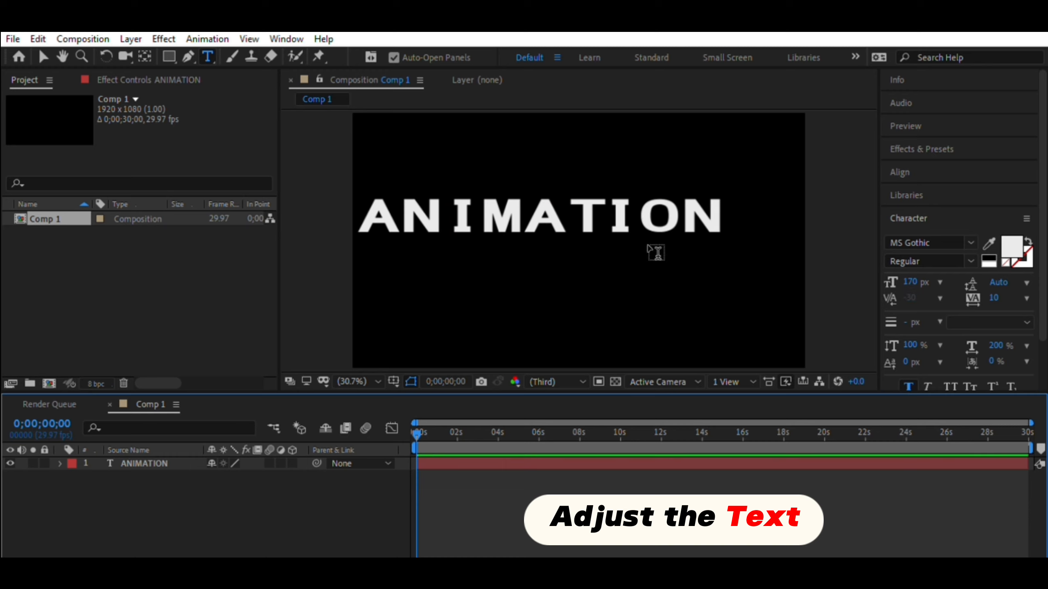
Step: Move the ANIMATION text layer up and to the right, centring it horizontally in the upper part of the composition
click(158, 461)
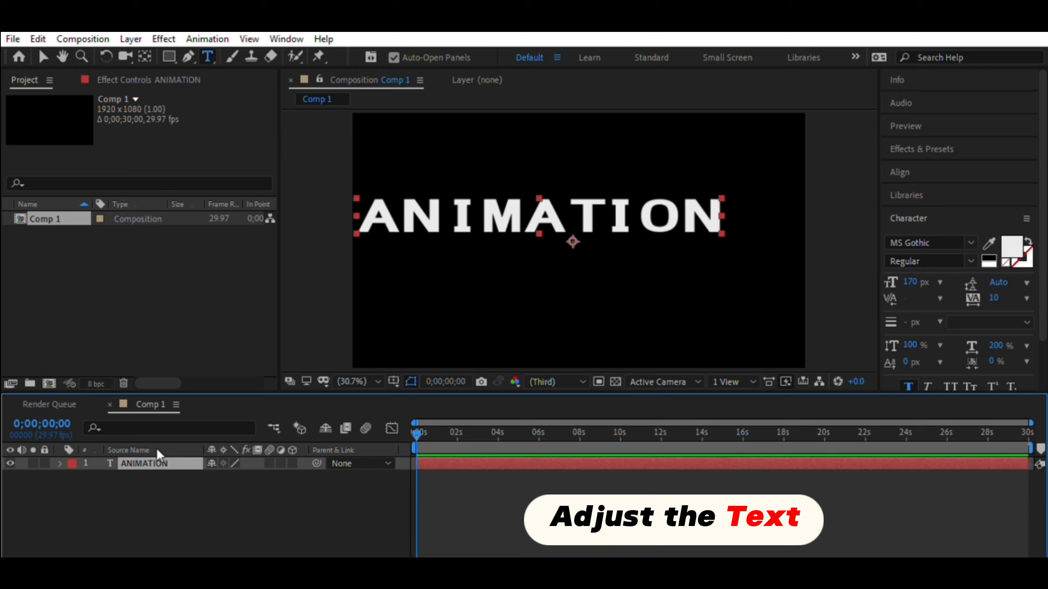
key(v)
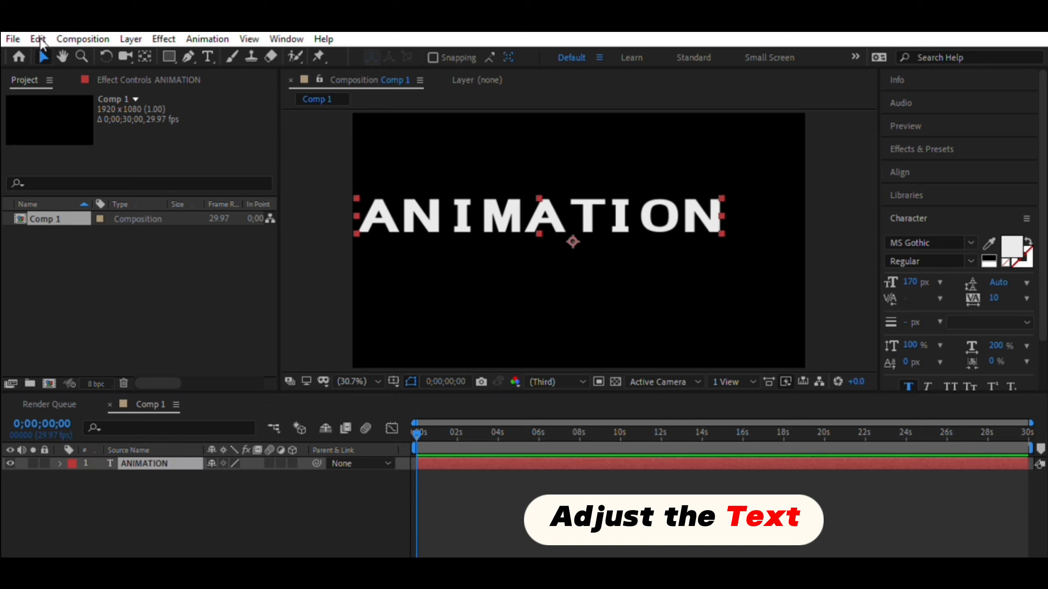
click(520, 206)
drag(520, 207, 558, 183)
key(Caps_Lock)
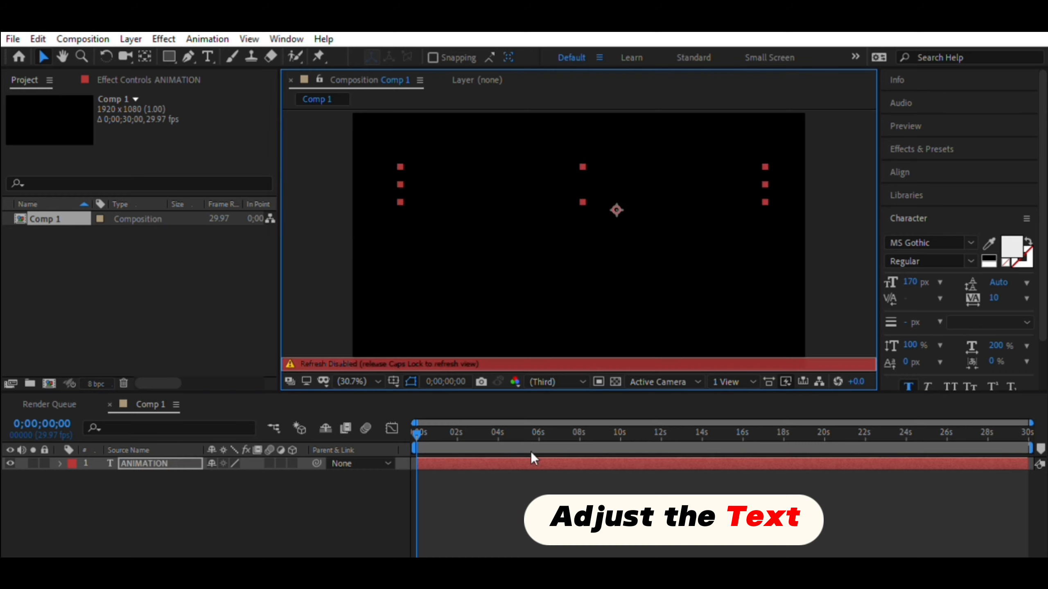
key(Caps_Lock)
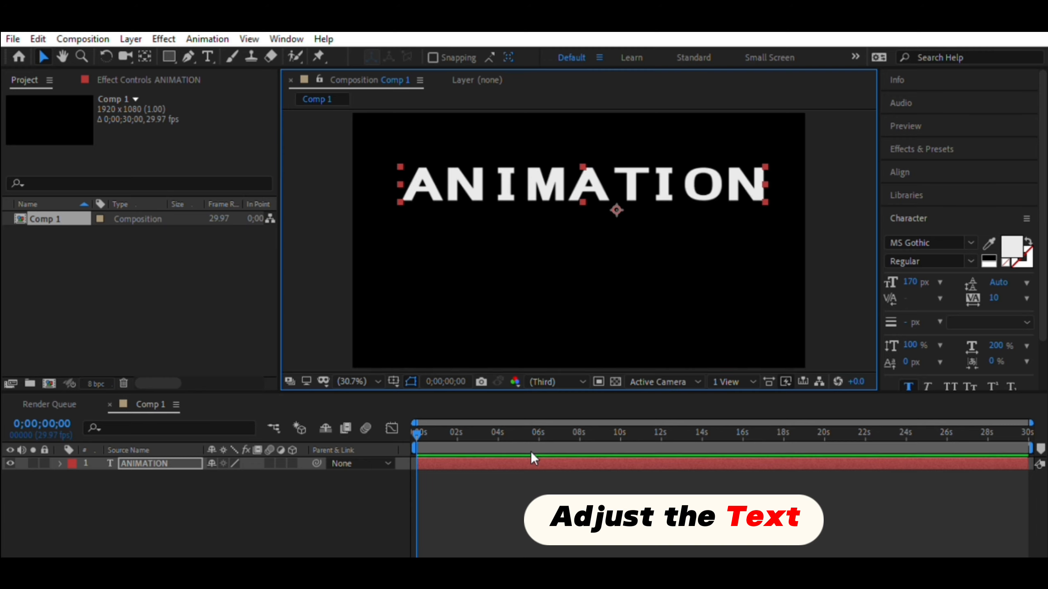
Step: Add a new full-frame solid layer above the ANIMATION text layer, keeping the default solid settings
click(260, 501)
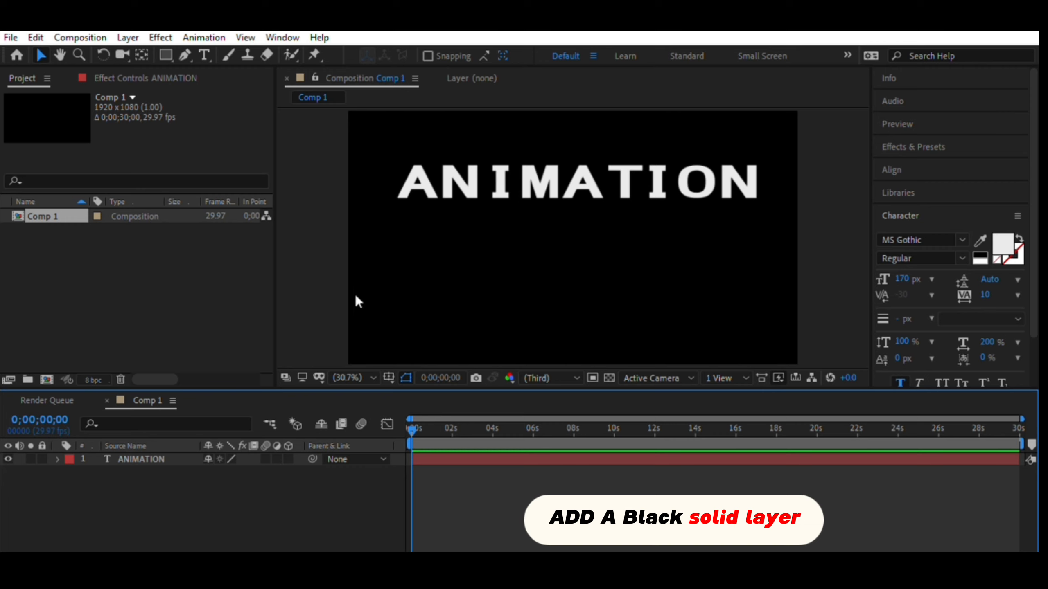
key(ctrl+y)
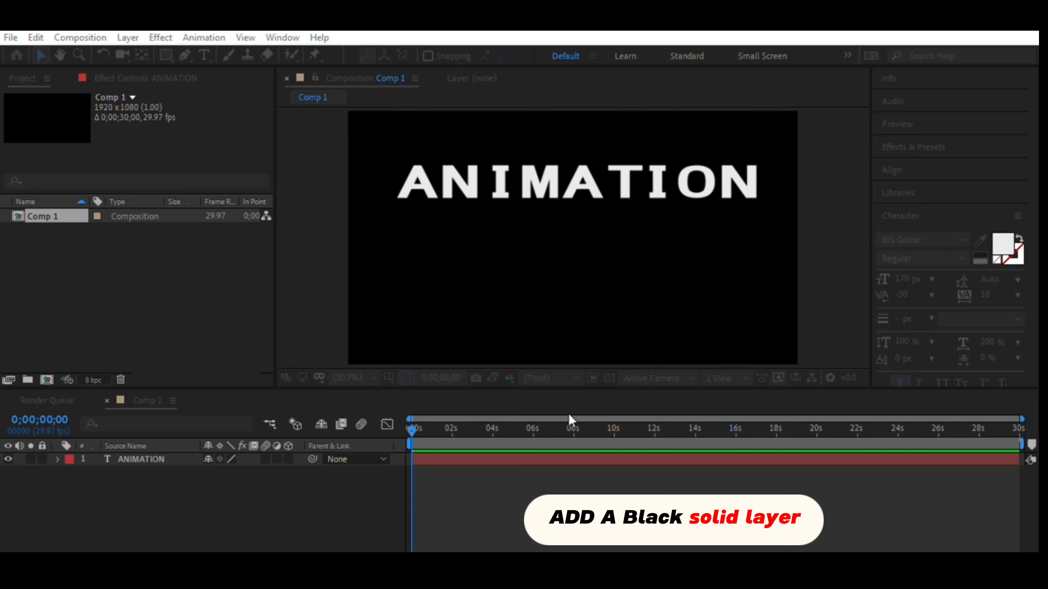
key(Return)
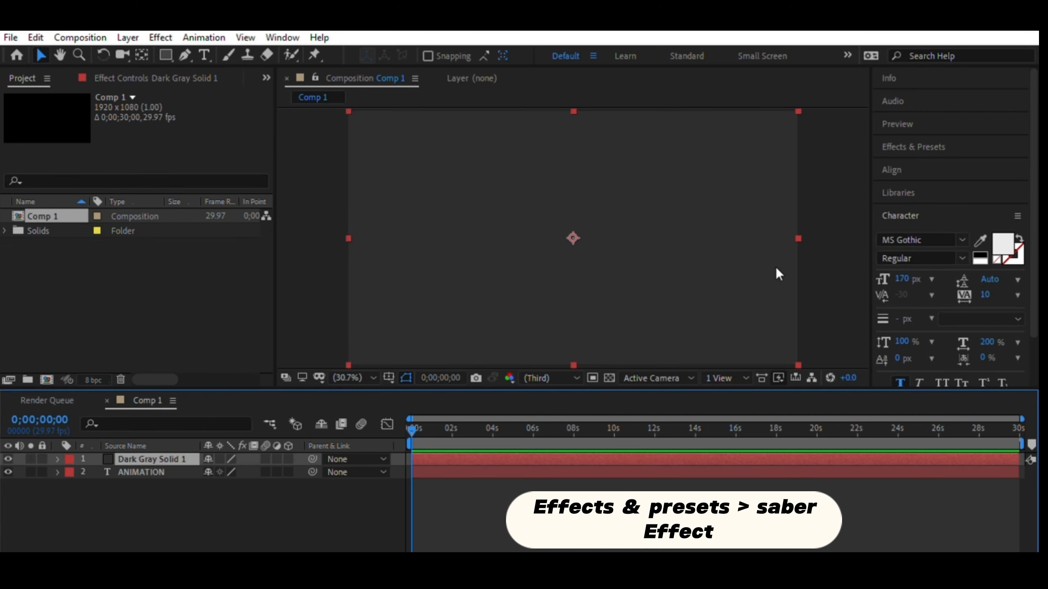
Step: Find the Saber effect in the effects library and apply it to the solid layer
click(977, 139)
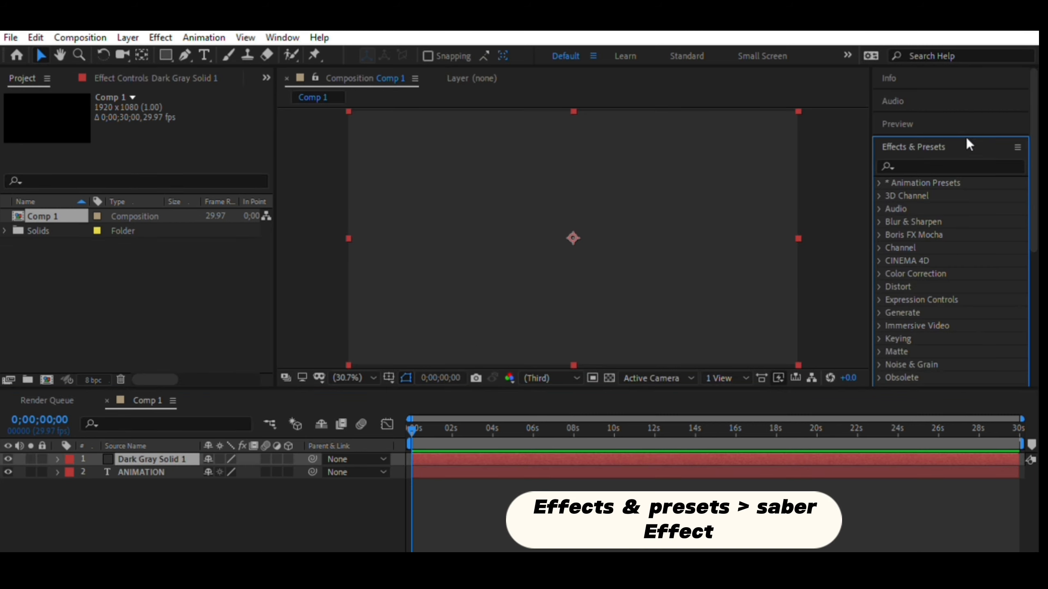
click(964, 160)
text(sa)
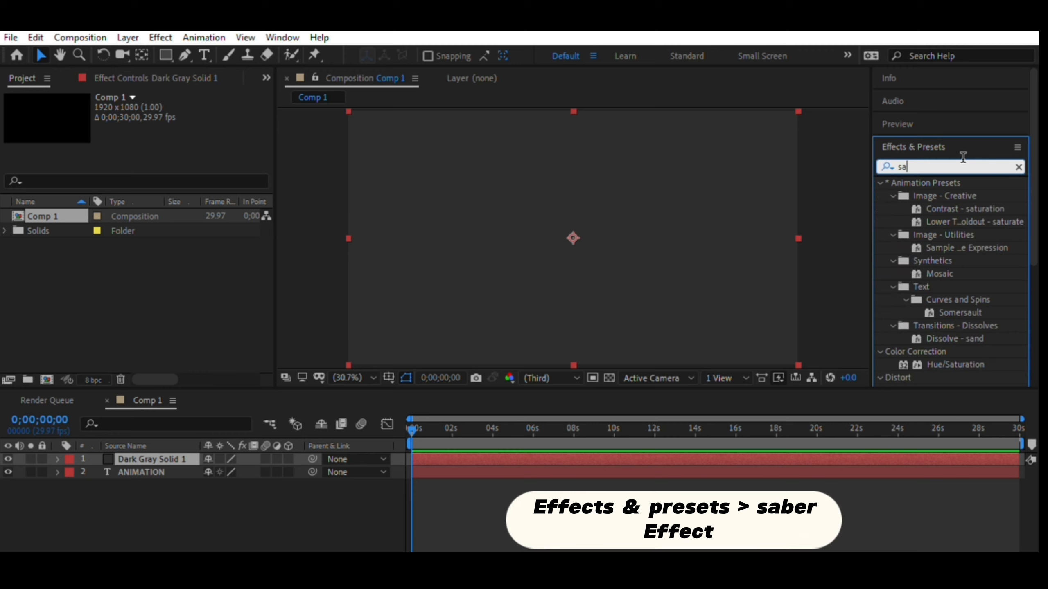
text(b)
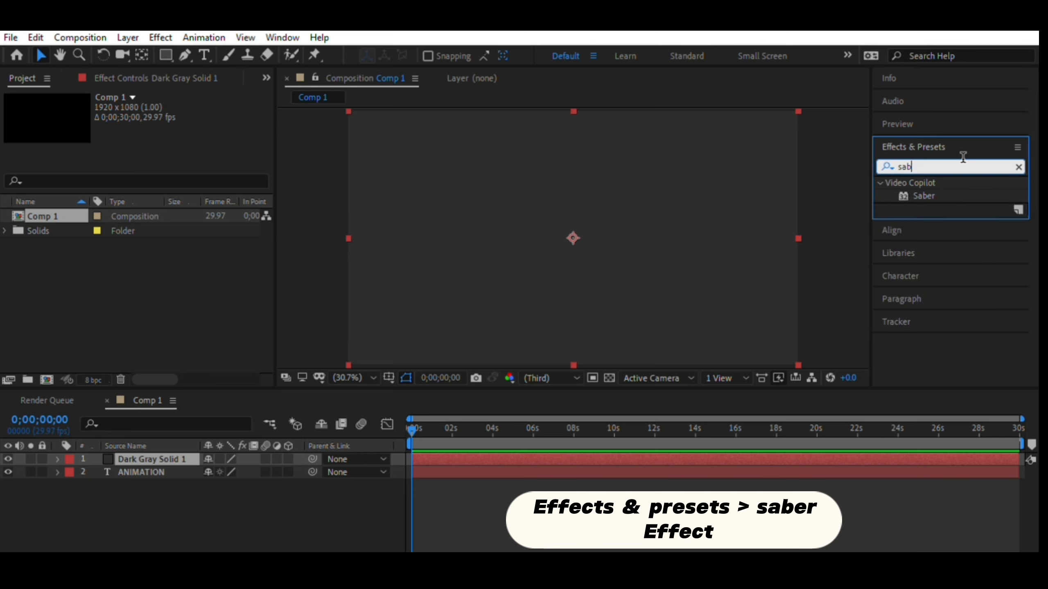
drag(924, 195, 164, 458)
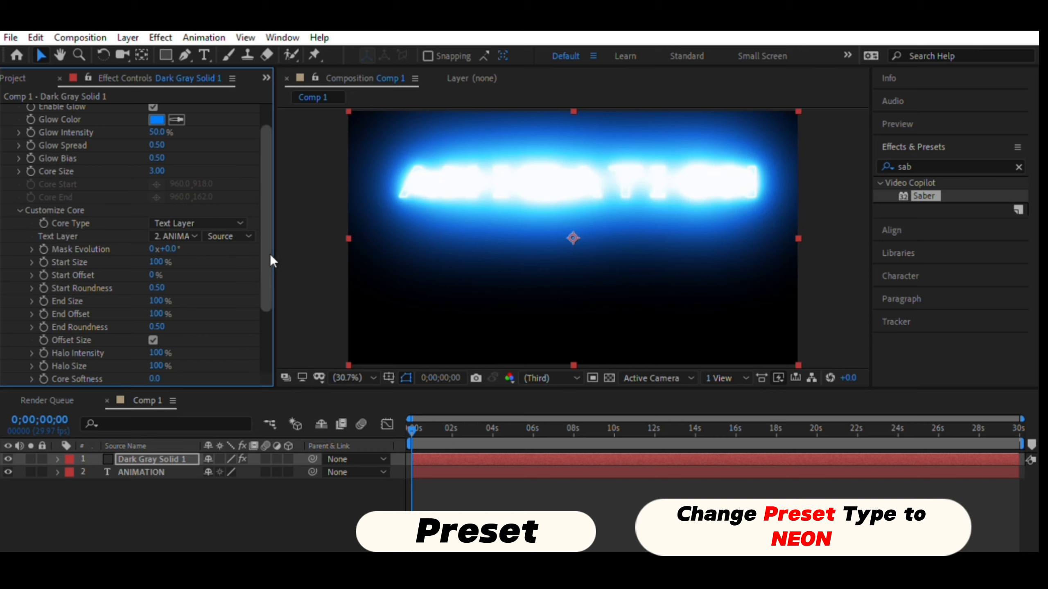
Step: Switch the Saber preset to Neon and lower its Glow Intensity to 28%
scroll(271, 226, up, 2)
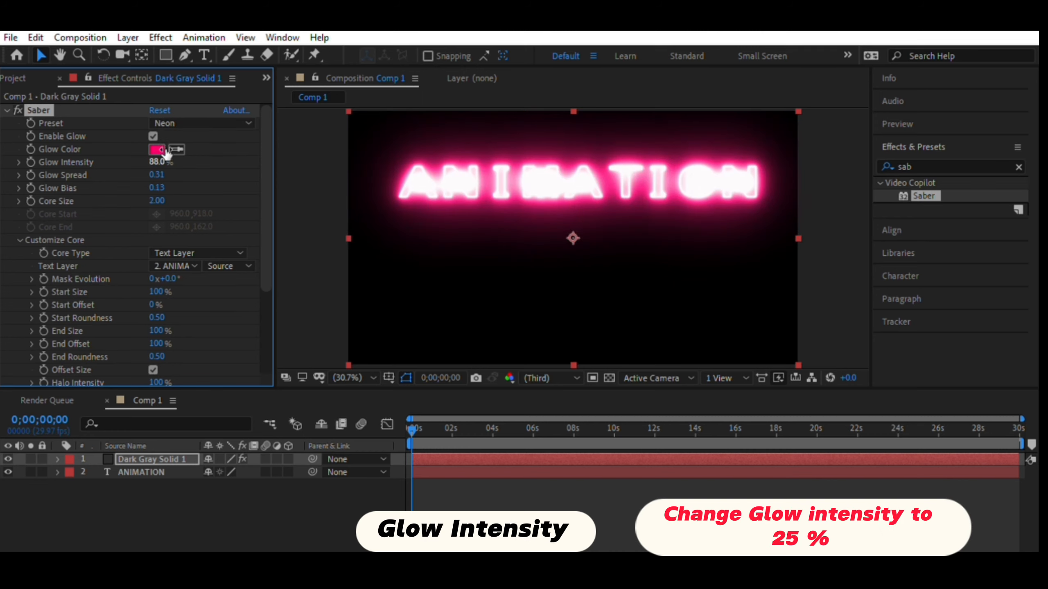
drag(157, 162, 130, 166)
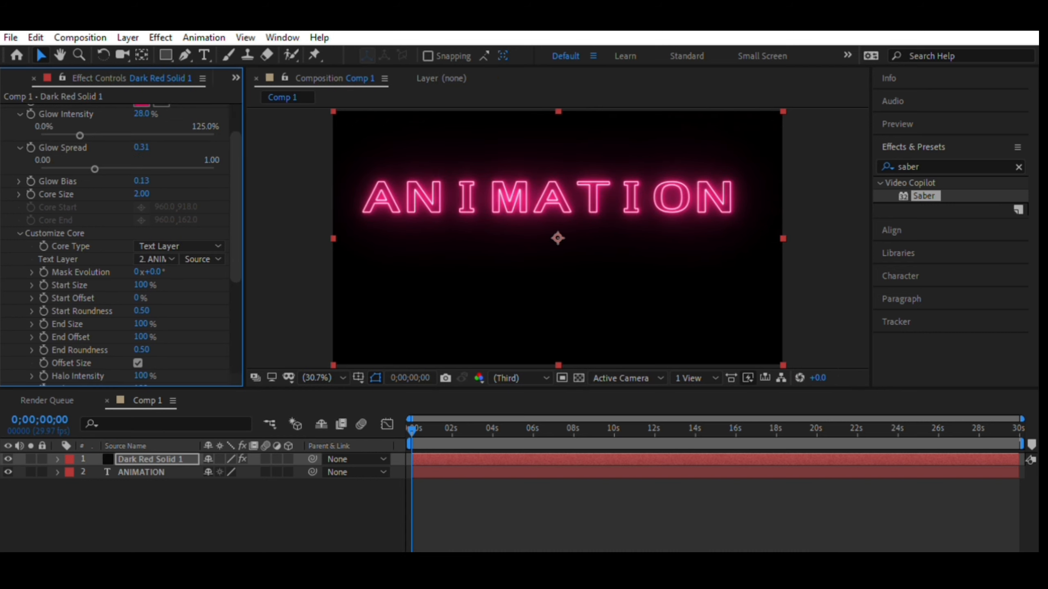
Step: Set the Saber core's Start Size to 16%
click(139, 285)
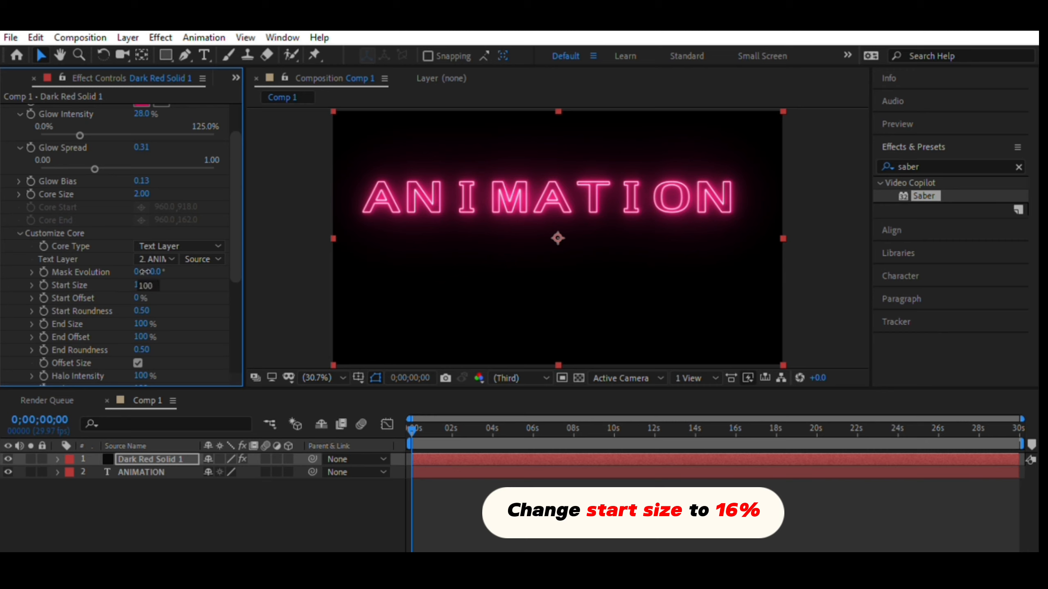
text(16)
key(Return)
Step: Keyframe the Saber core's End Size at the start of the timeline with a value of 0%
scroll(129, 173, down, 4)
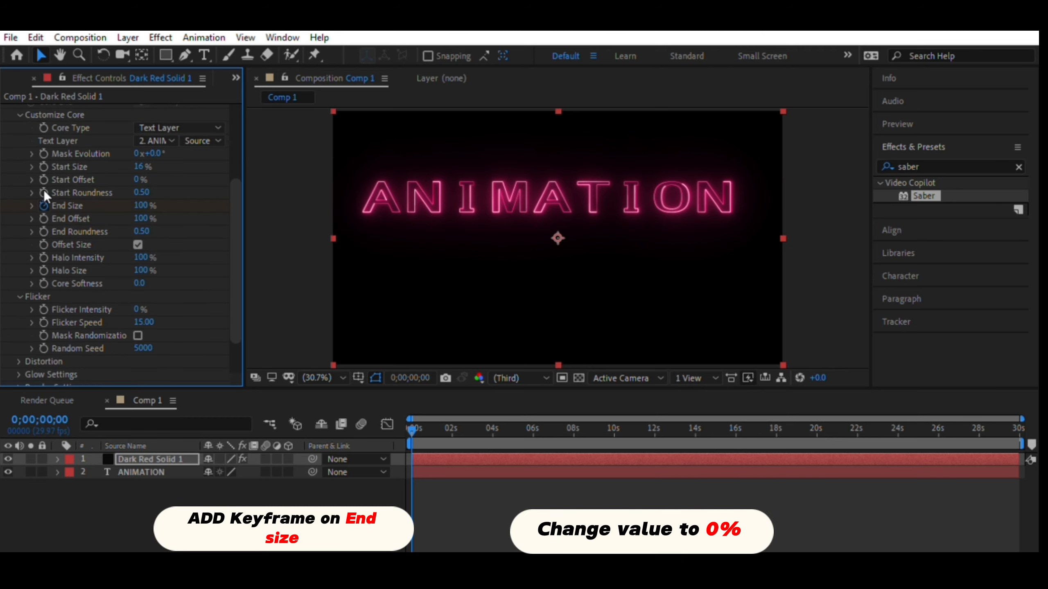
click(43, 205)
click(144, 205)
text(0)
key(Return)
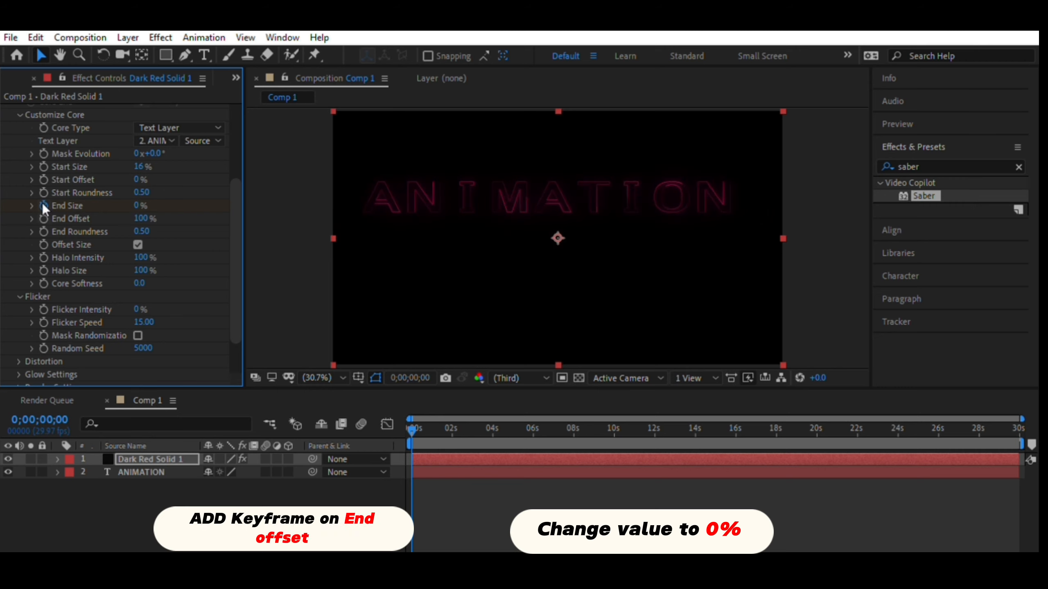
Step: Keyframe the Saber core's End Offset at the start of the timeline with a value of 0%
click(43, 218)
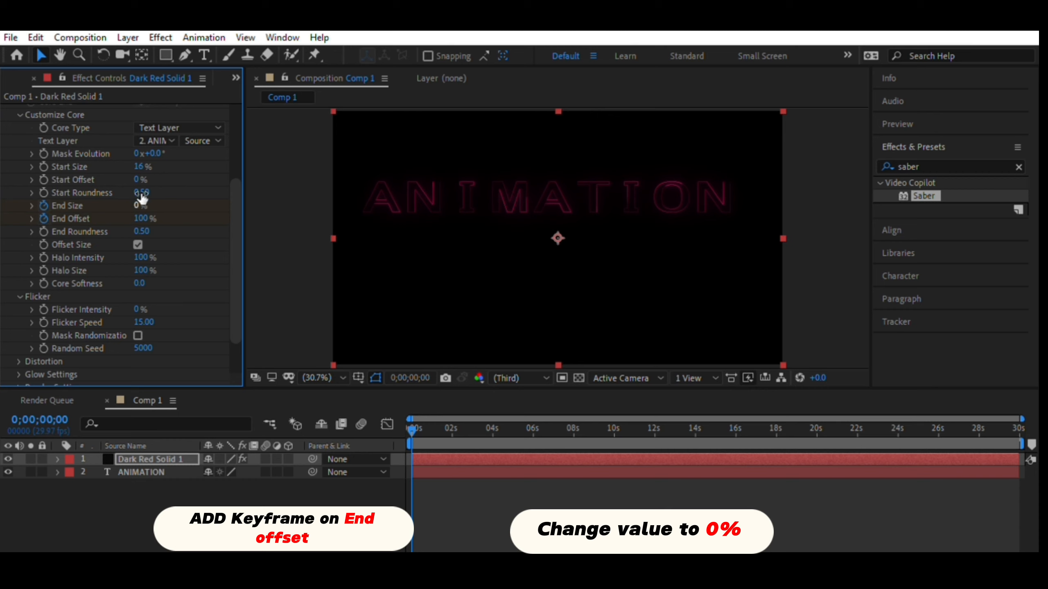
click(142, 216)
text(0)
key(Return)
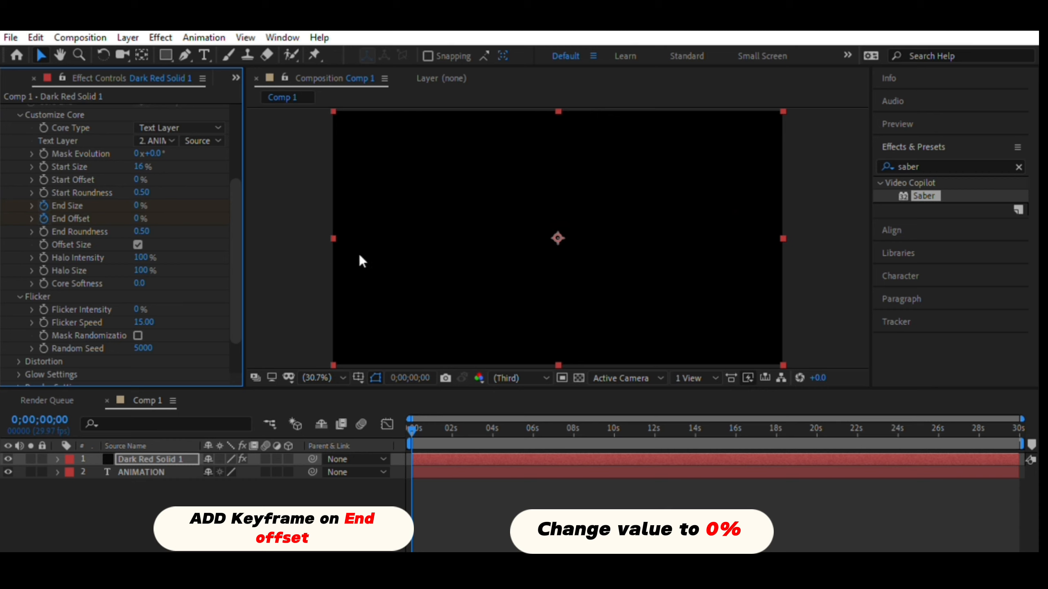
Step: At 0;00;01;29, set both End Size and End Offset of the Saber core to 100%
click(452, 423)
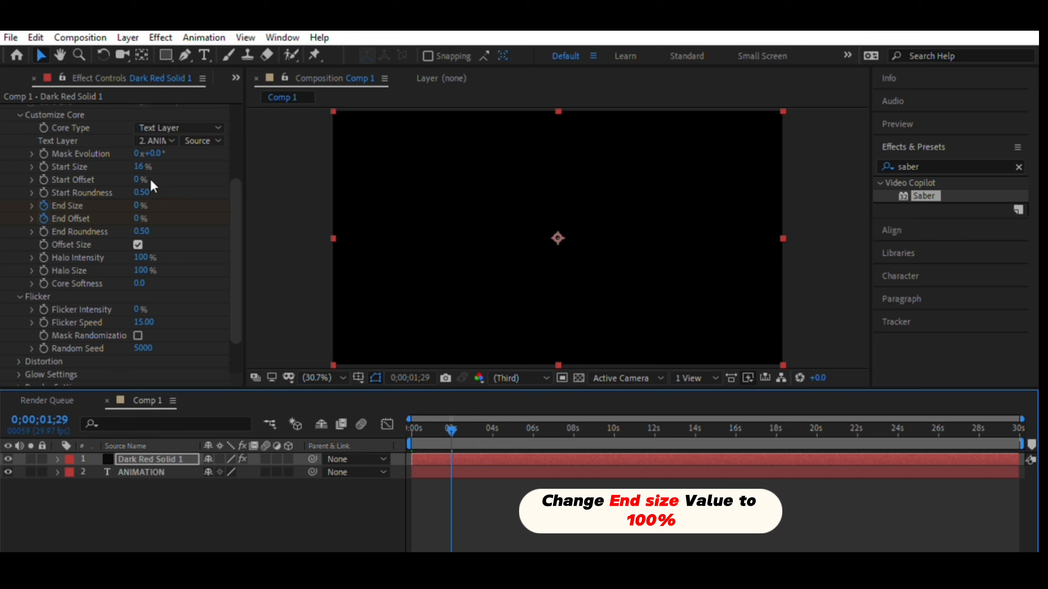
click(139, 204)
text(100)
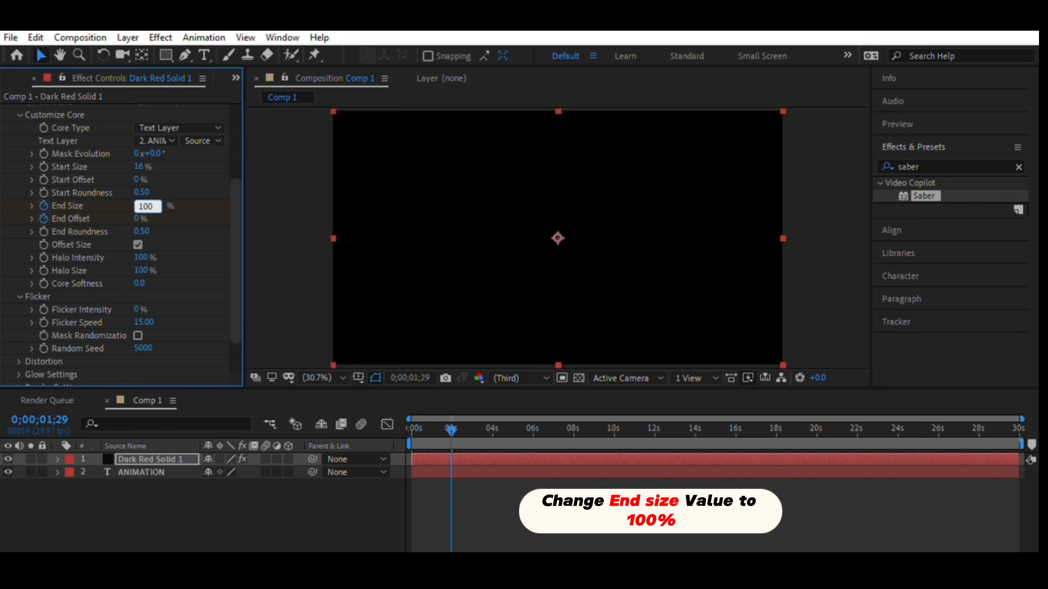
key(Return)
click(138, 218)
text(100)
key(Return)
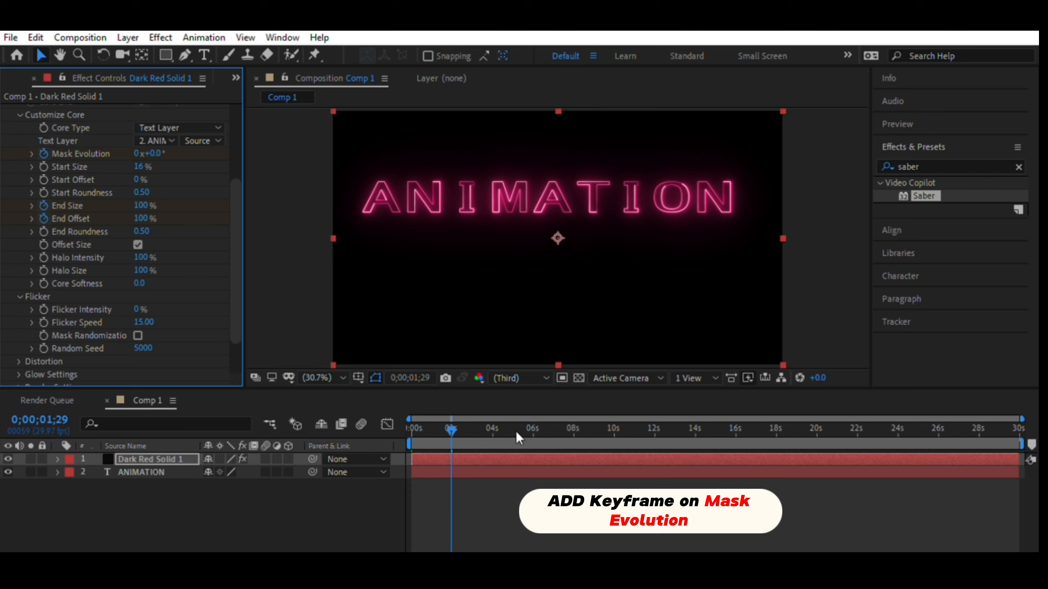
Step: At 0;00;04;02, set the Saber core's Mask Evolution to 1 full revolution
click(494, 426)
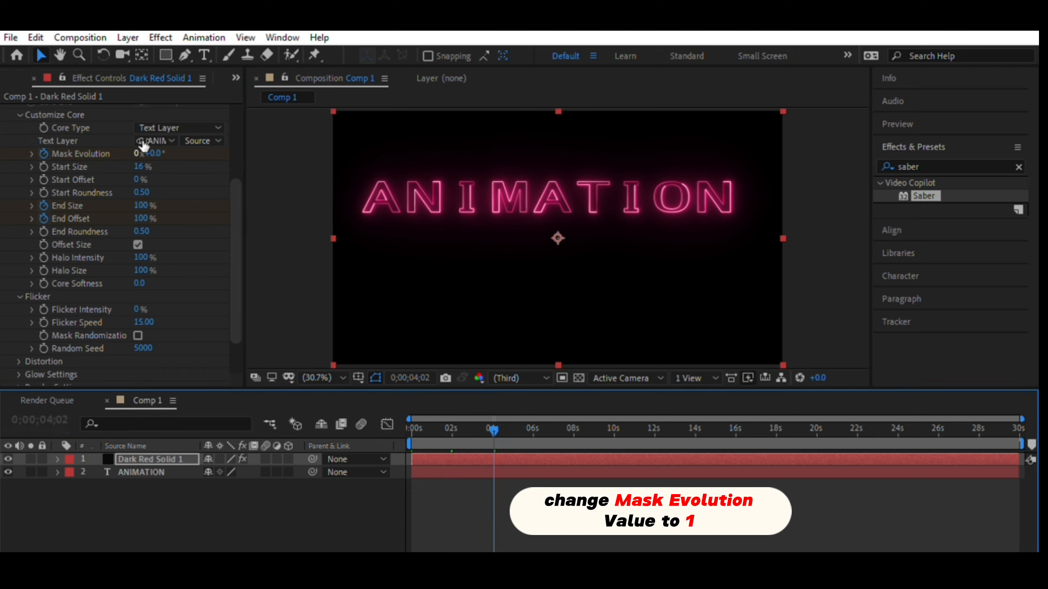
click(138, 153)
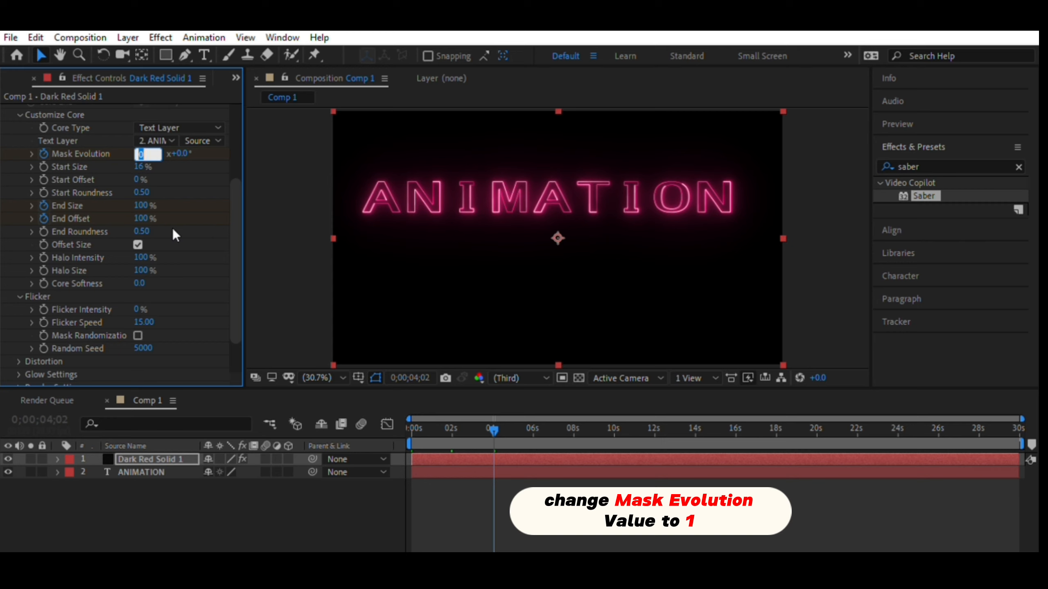
text(1)
key(Return)
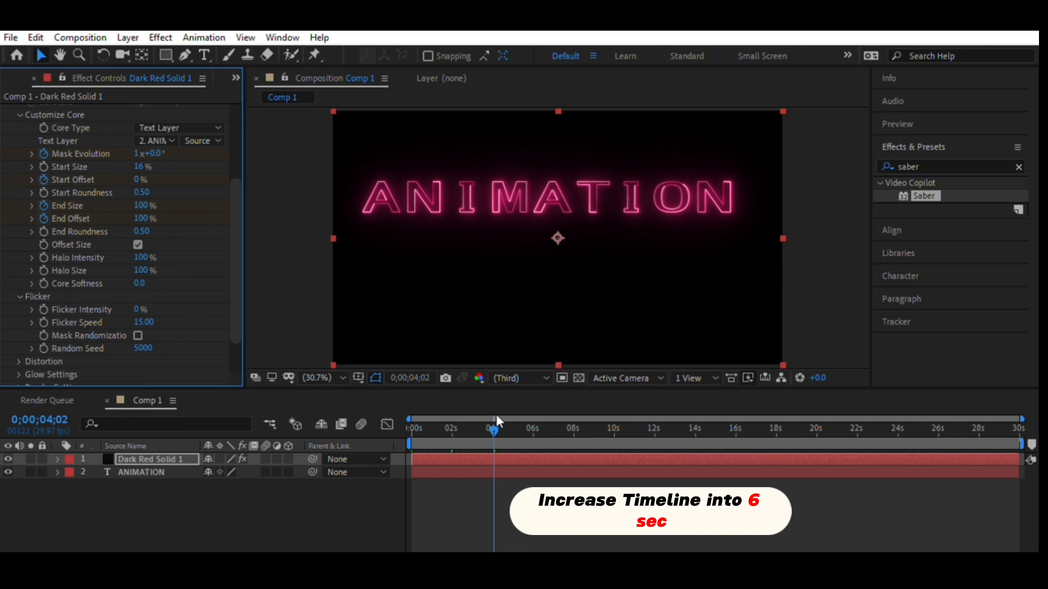
Step: At 0;00;06;00, set the Saber core's Start Offset to 100%, and return the playhead to the beginning of the timeline
click(534, 425)
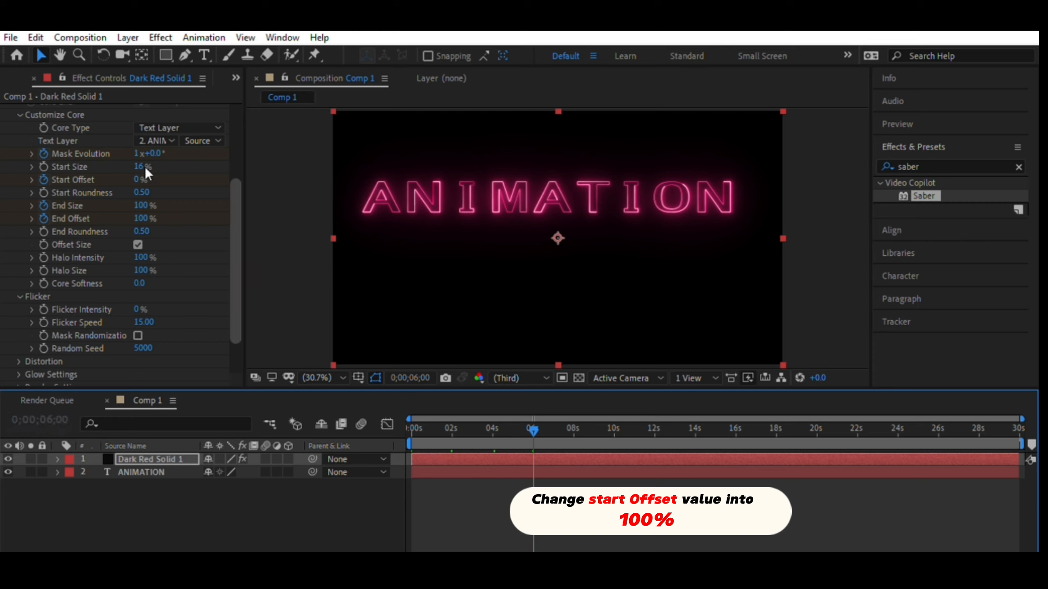
click(139, 179)
text(100)
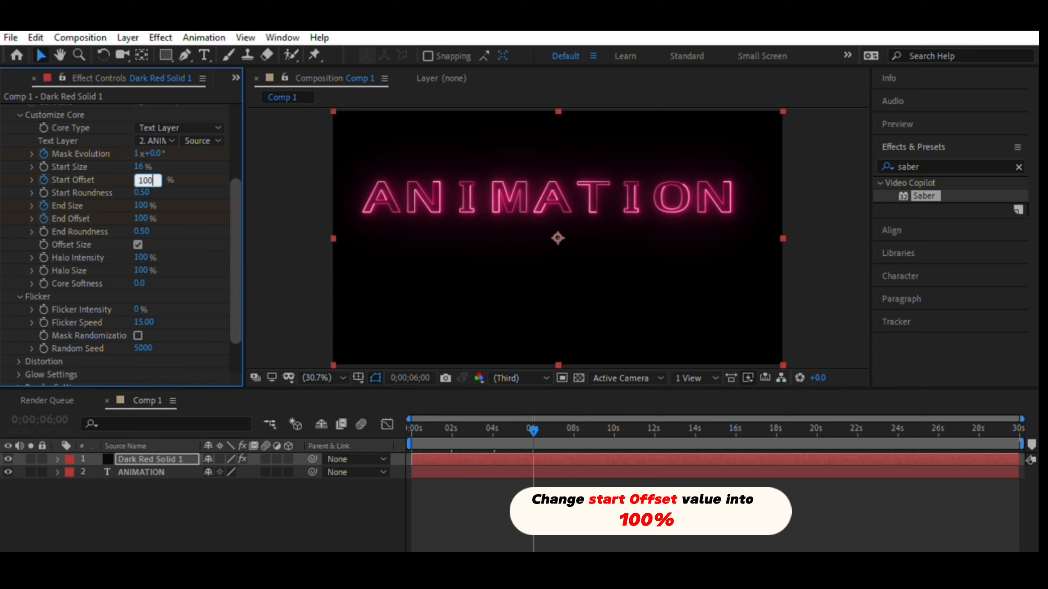
key(Return)
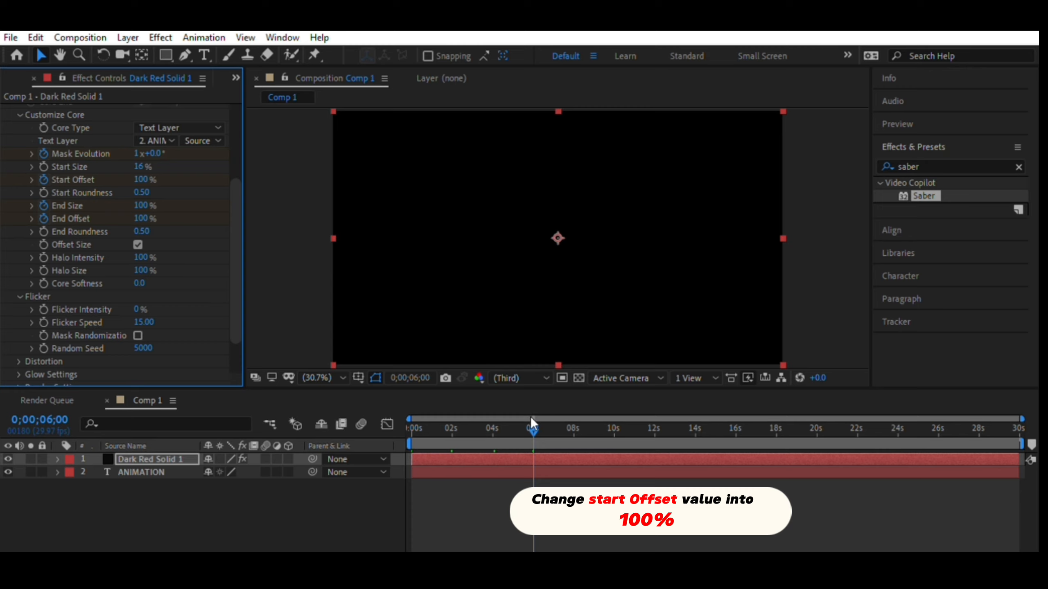
drag(531, 416, 403, 438)
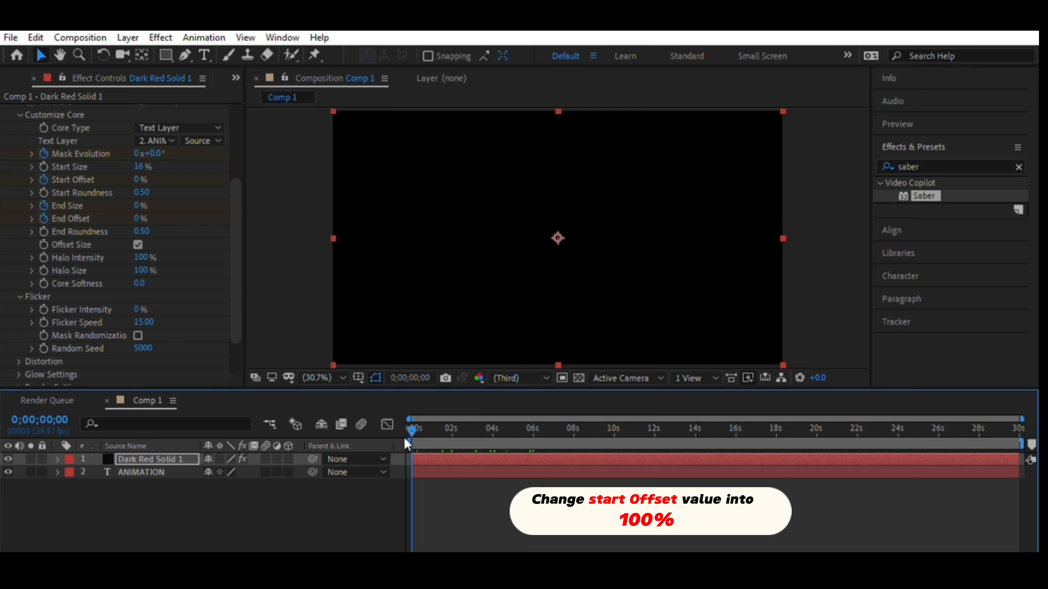